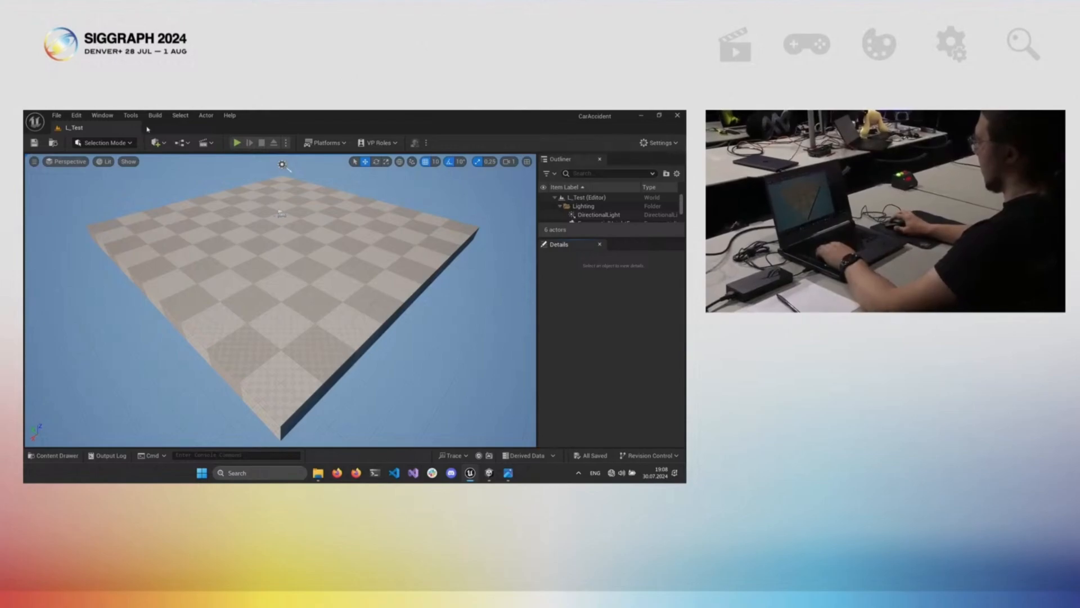
# Start a ZibraVDB 'Import VDB sequence' and pick the first TestVDB .vdb frame file
pyautogui.click(131, 115)
pyautogui.moveTo(169, 345)
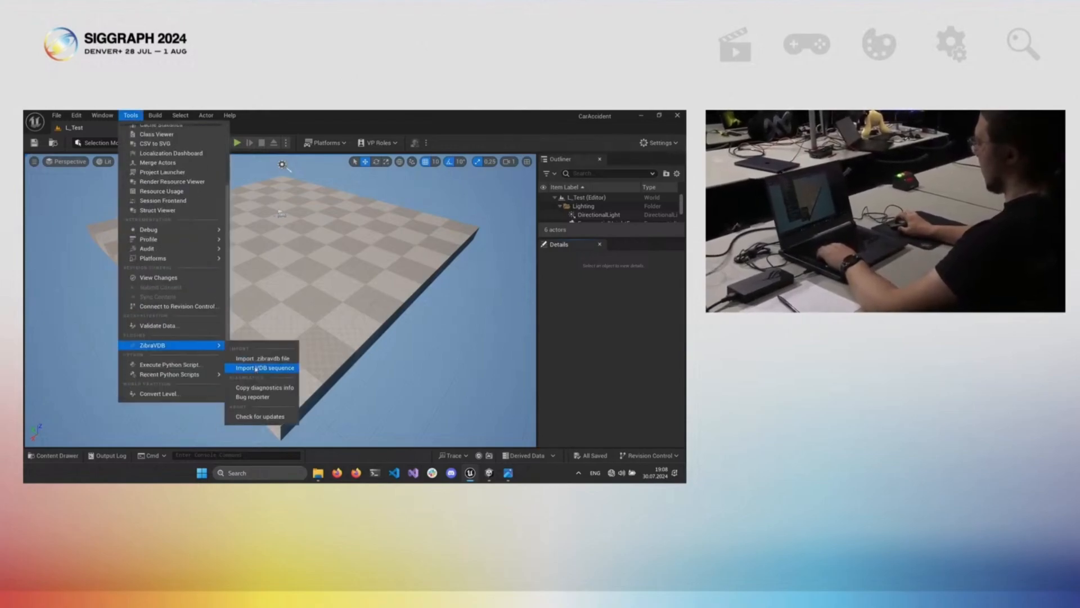
pyautogui.click(256, 369)
pyautogui.click(307, 200)
pyautogui.doubleClick(307, 199)
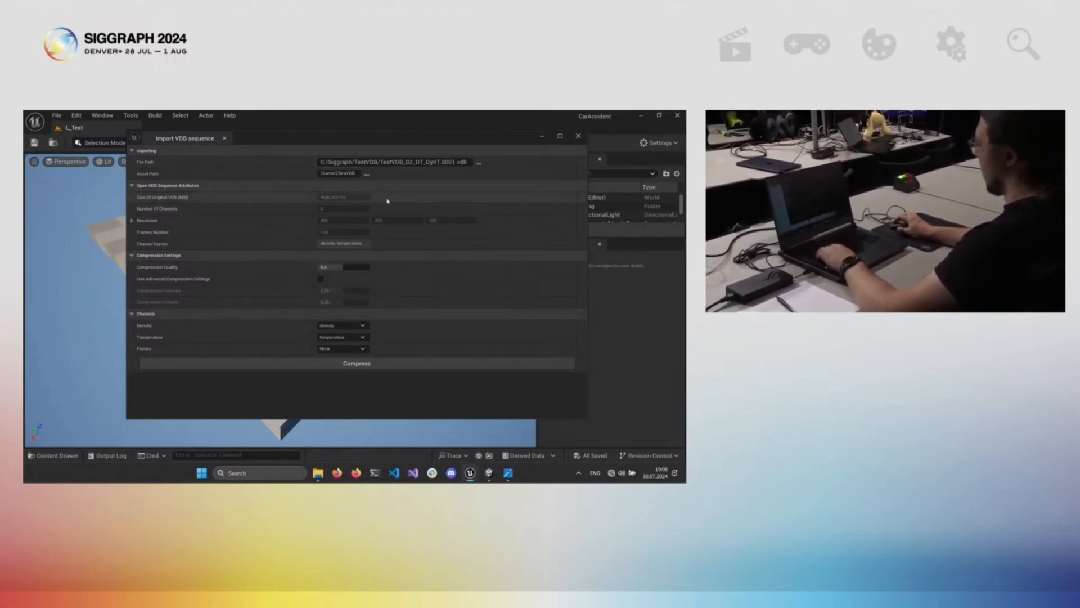
# Compress the TestVDB sequence into a ZibraVDB asset and wait for the import success
pyautogui.click(313, 364)
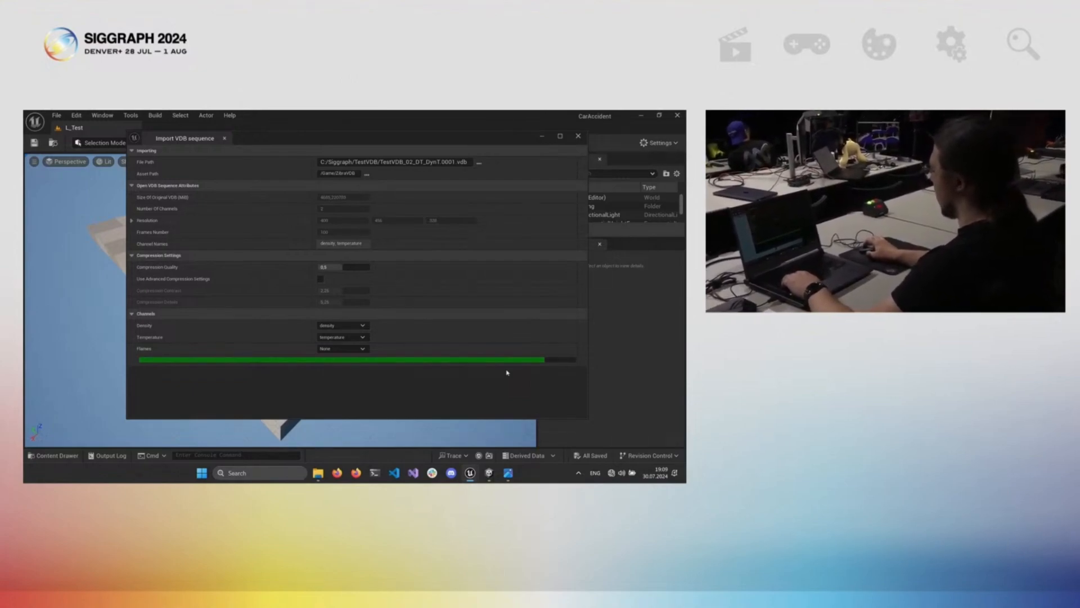
# Dismiss the import window and drop the smoke asset from the Content Drawer onto the floor
pyautogui.click(577, 137)
pyautogui.moveTo(157, 380); pyautogui.dragTo(275, 221)
# Rotate the smoke actor -90° on X so the cloud stands upright and frame it in view
pyautogui.click(624, 362)
pyautogui.write('-90')
pyautogui.press('Return')
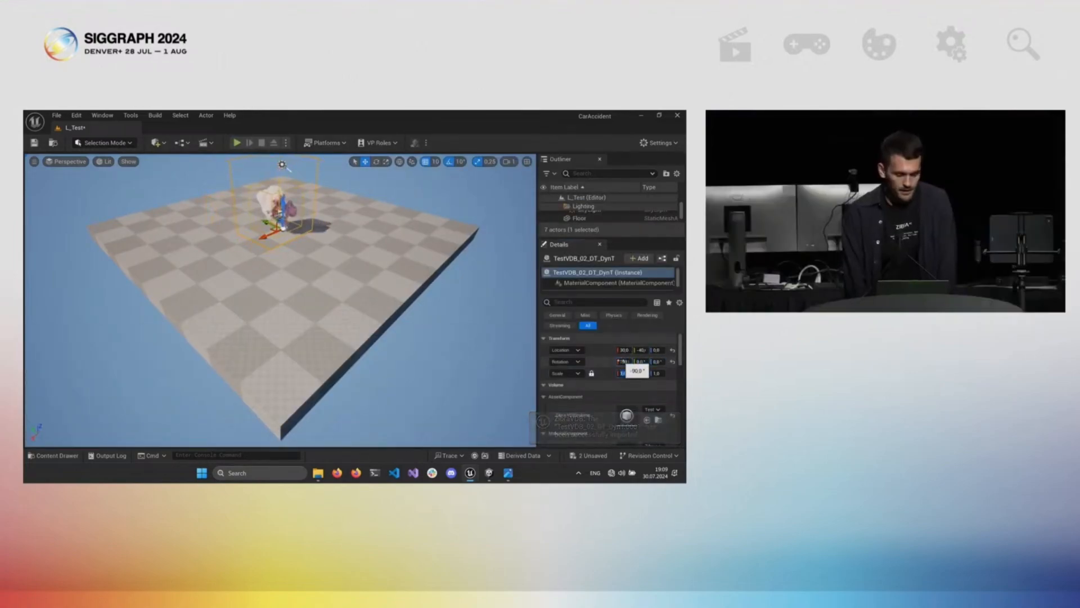
pyautogui.press('f')
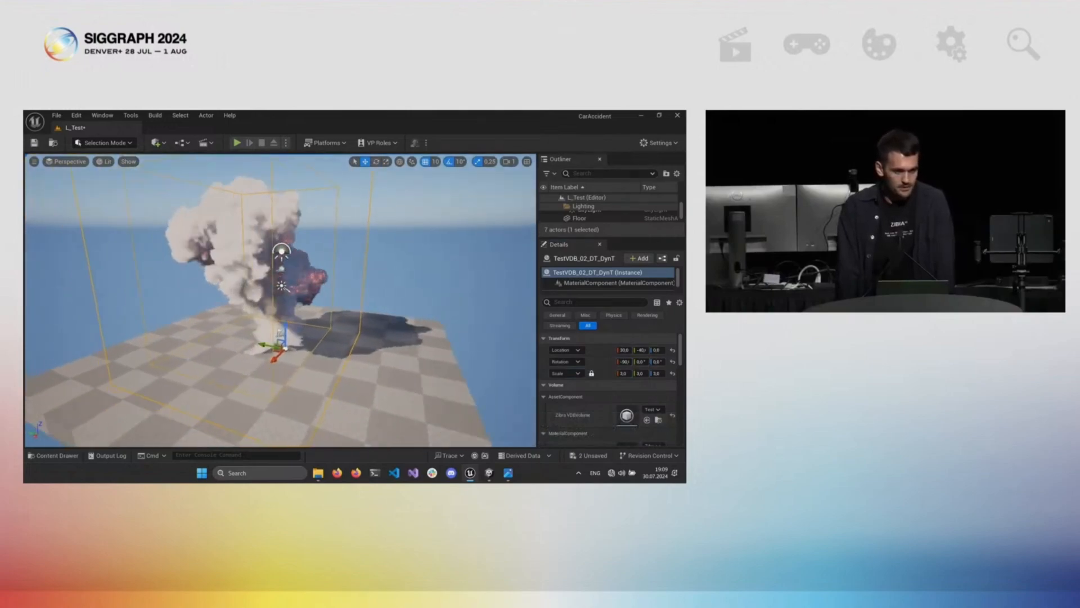
pyautogui.scroll(-2, 278, 304)
pyautogui.moveTo(279, 303); pyautogui.dragTo(338, 304)
pyautogui.click(55, 455)
pyautogui.doubleClick(158, 390)
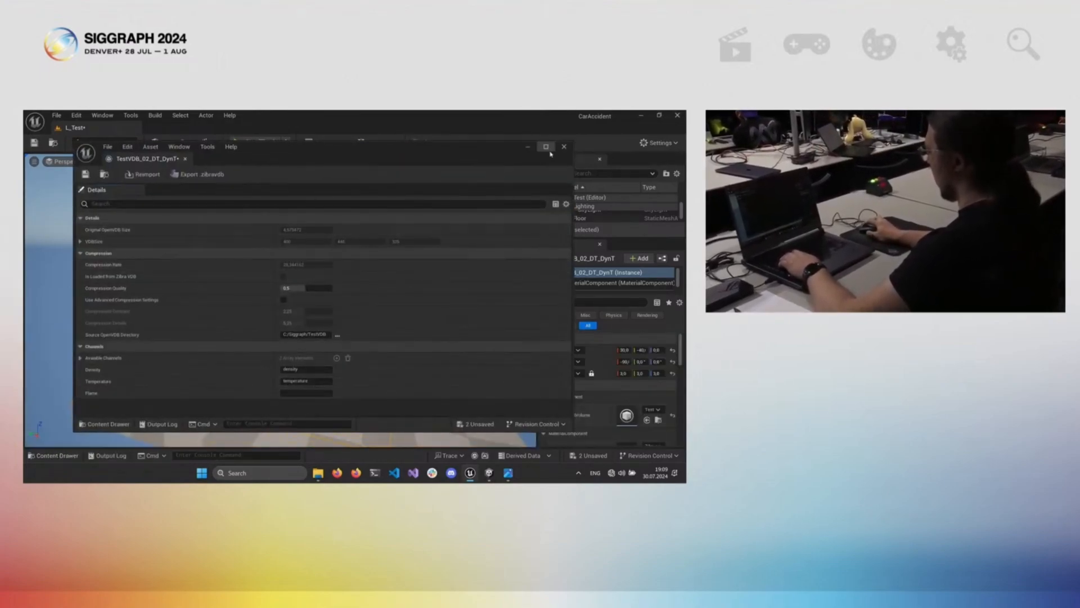
pyautogui.click(564, 146)
pyautogui.hotkey('ctrl', 'space')
pyautogui.rightClick(161, 386)
pyautogui.click(157, 397)
pyautogui.rightClick(162, 390)
pyautogui.click(199, 296)
pyautogui.click(596, 170)
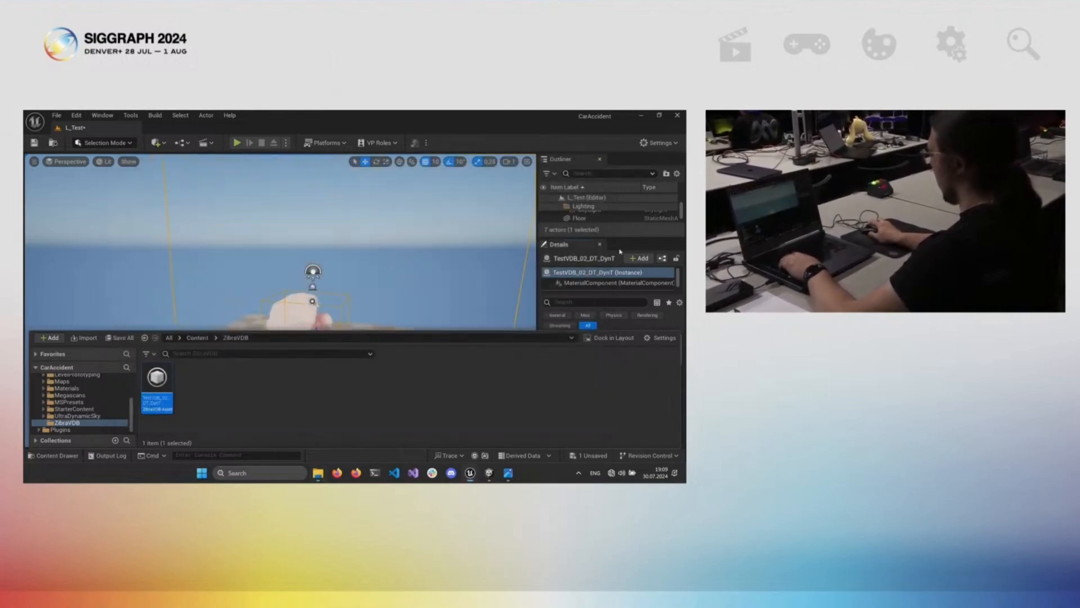
pyautogui.click(648, 301)
pyautogui.scroll(-5, 590, 383)
# Set the smoke's Scattering Color to dark grey, Temperature Scale 6 and Framerate 30
pyautogui.click(647, 372)
pyautogui.click(581, 338)
pyautogui.click(636, 238)
pyautogui.click(629, 361)
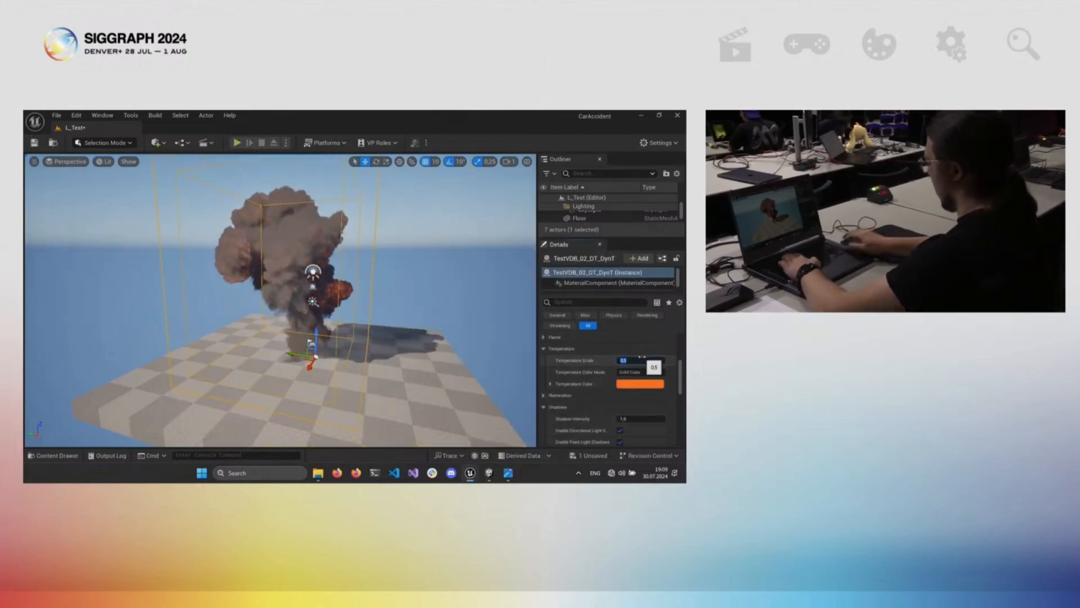
pyautogui.click(624, 418)
pyautogui.scroll(-5, 582, 408)
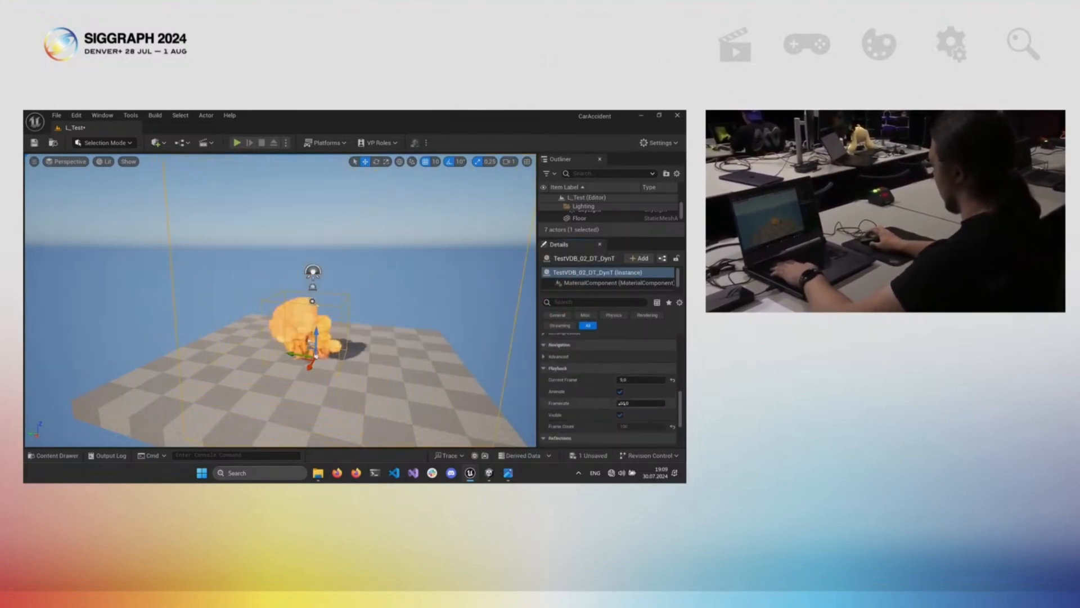
pyautogui.click(625, 403)
pyautogui.write('30')
pyautogui.press('Return')
# Add a Point Light via Quick Add and start zeroing its Location at the explosion's centre
pyautogui.moveTo(338, 296); pyautogui.dragTo(279, 295)
pyautogui.scroll(5, 279, 304)
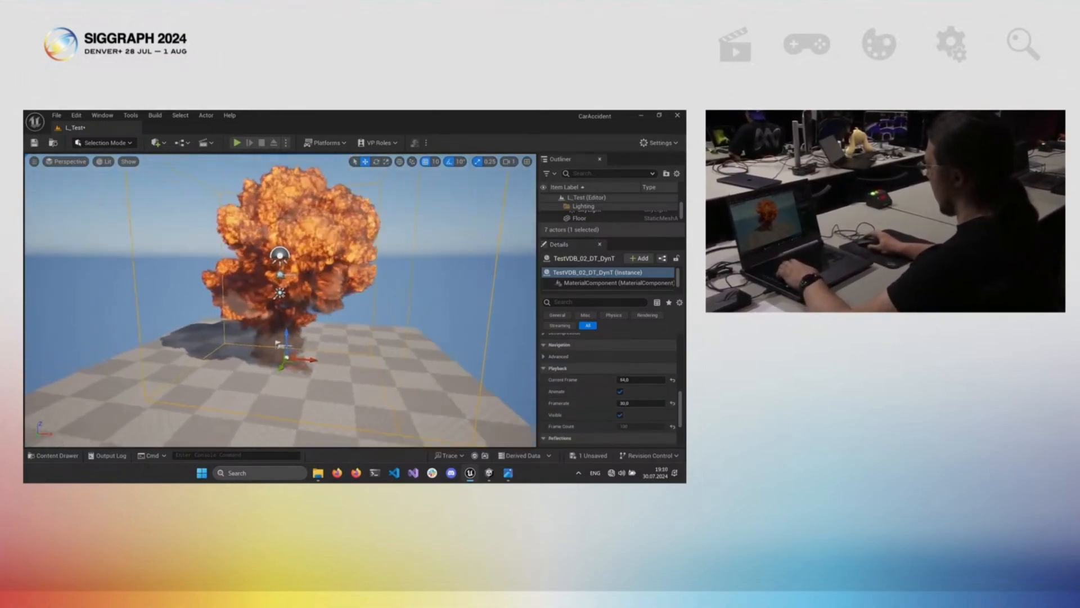
pyautogui.moveTo(338, 296); pyautogui.dragTo(287, 321)
pyautogui.moveTo(338, 296); pyautogui.dragTo(363, 279)
pyautogui.click(157, 143)
pyautogui.click(275, 250)
pyautogui.scroll(5, 607, 389)
pyautogui.scroll(5, 607, 388)
pyautogui.write('0')
pyautogui.press('Tab')
pyautogui.write('0')
pyautogui.press('Tab')
pyautogui.write('0')
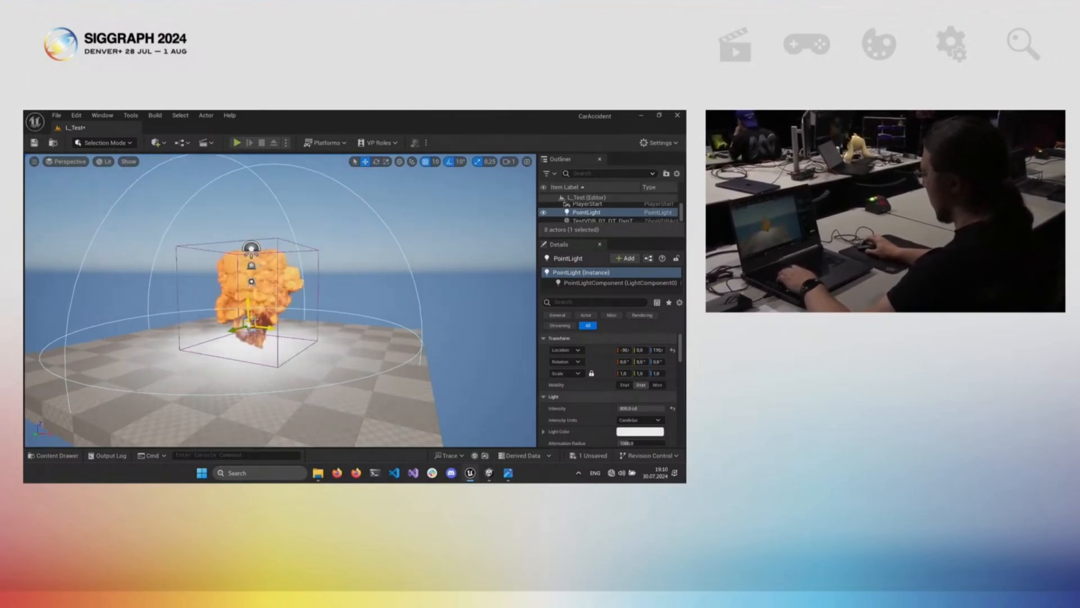
# Save the modified L_Test level from the Save Content dialog
pyautogui.hotkey('ctrl', 'shift', 's')
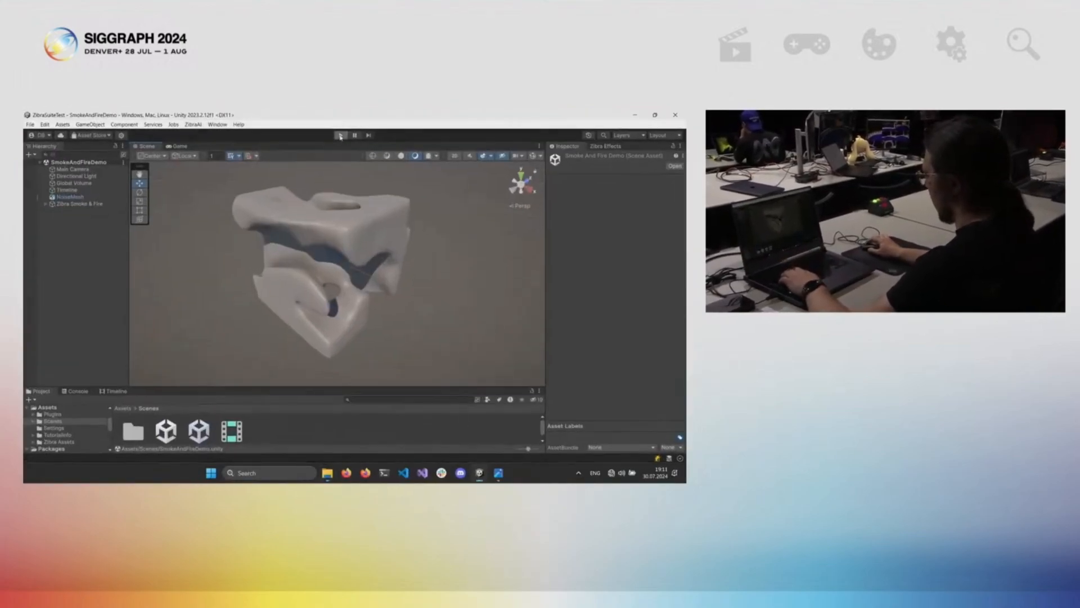
# Enter Play mode on the SmokeAndFireDemo scene so the smoke simulates
pyautogui.click(340, 136)
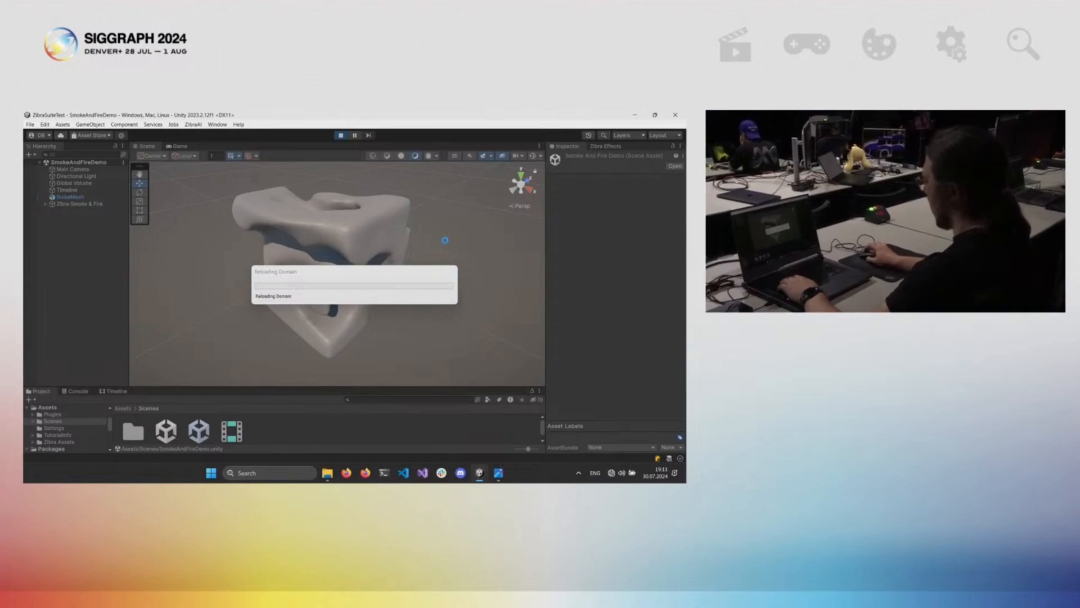
# Move NoiseMesh with its Mesh Renderer toggled off and on, watching the smoke reshape around it
pyautogui.click(367, 239)
pyautogui.click(566, 244)
pyautogui.moveTo(319, 280); pyautogui.dragTo(329, 272)
pyautogui.click(558, 244)
pyautogui.moveTo(409, 291); pyautogui.dragTo(391, 300)
pyautogui.moveTo(380, 278); pyautogui.dragTo(521, 249)
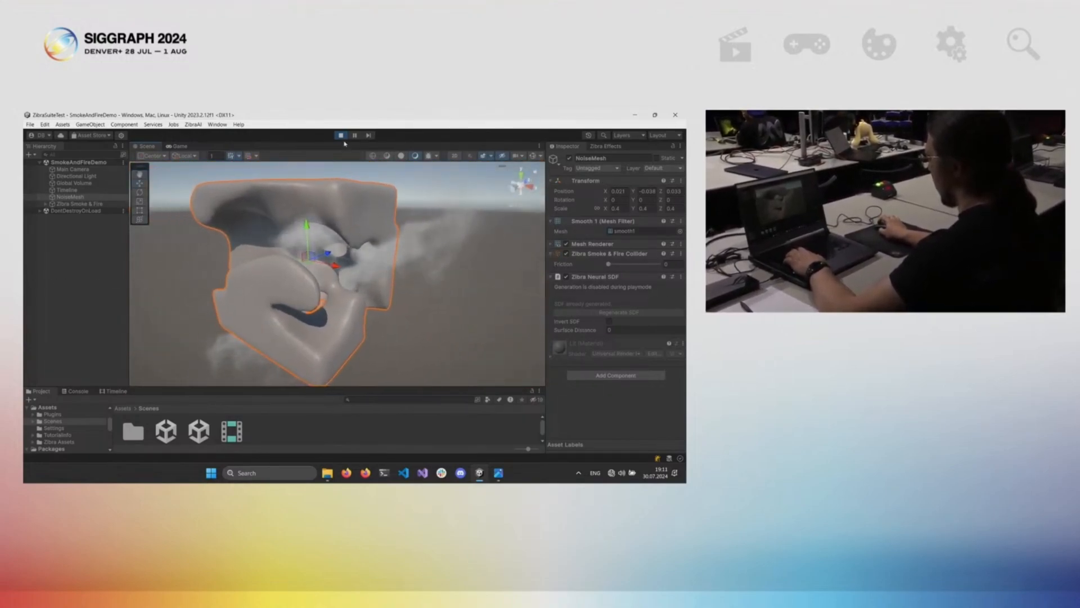
# Exit Play mode and select the Timeline object with the Timeline panel shown
pyautogui.hotkey('ctrl', 'p')
pyautogui.click(113, 391)
pyautogui.click(80, 190)
# Set Zibra Smoke & Fire's Playback Mode to Zibra VDB and run the scene
pyautogui.click(80, 203)
pyautogui.click(639, 232)
pyautogui.click(632, 261)
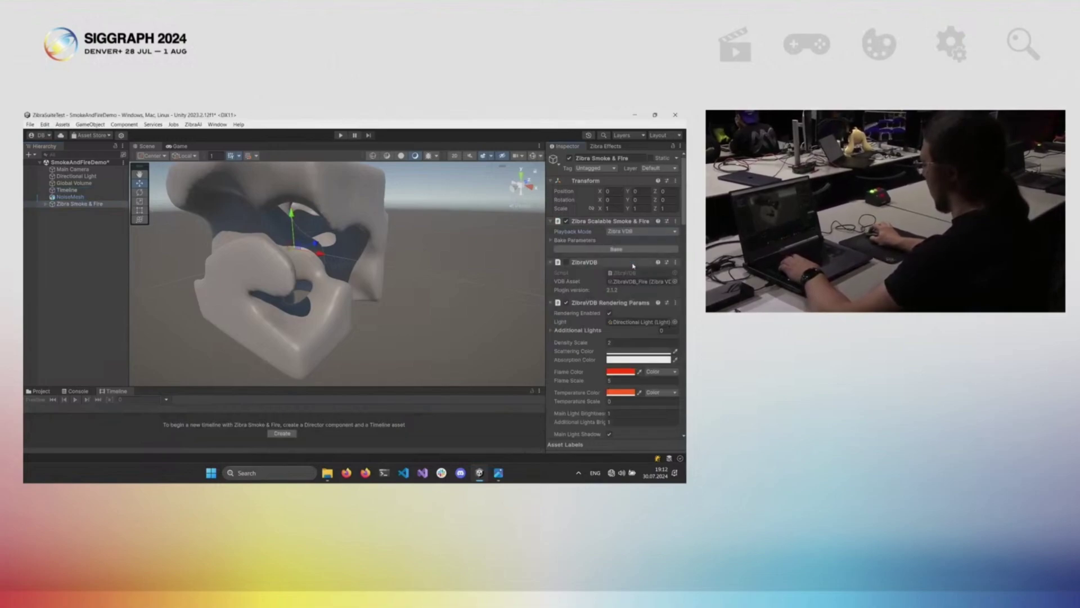
pyautogui.click(341, 135)
# Scrub the Timeline playhead back to an earlier smoke frame, then return to the Project assets
pyautogui.doubleClick(88, 193)
pyautogui.moveTo(286, 409); pyautogui.dragTo(216, 404)
pyautogui.click(41, 392)
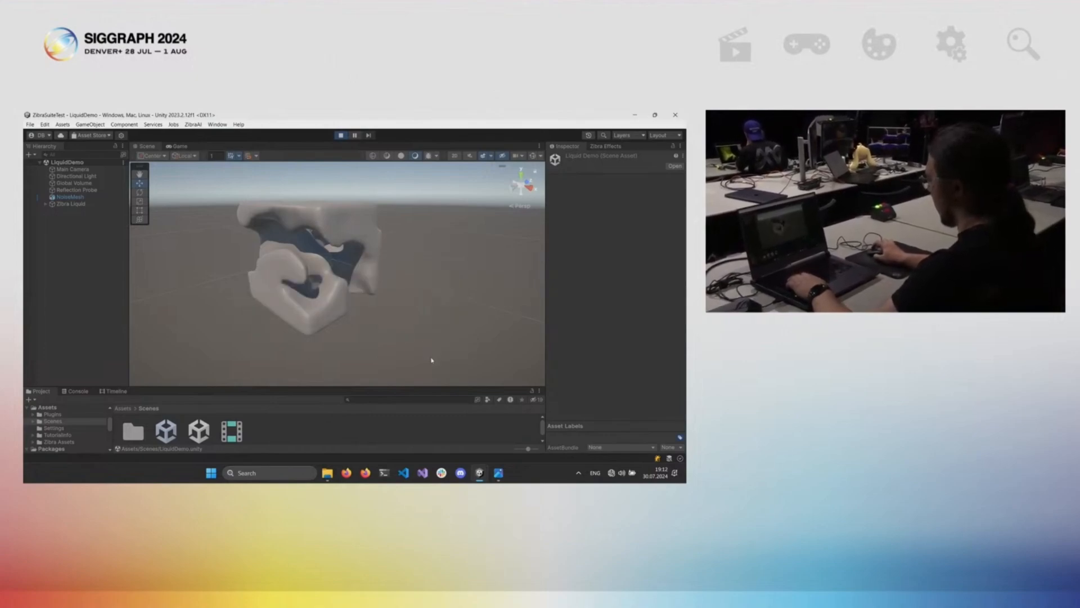
# With LiquidDemo running, select NoiseMesh and drag it through the pouring liquid
pyautogui.moveTo(436, 338); pyautogui.dragTo(436, 231)
pyautogui.moveTo(560, 368)
pyautogui.mouseDown()
pyautogui.moveTo(314, 379)
pyautogui.moveTo(539, 305)
pyautogui.mouseUp()
pyautogui.click(359, 290)
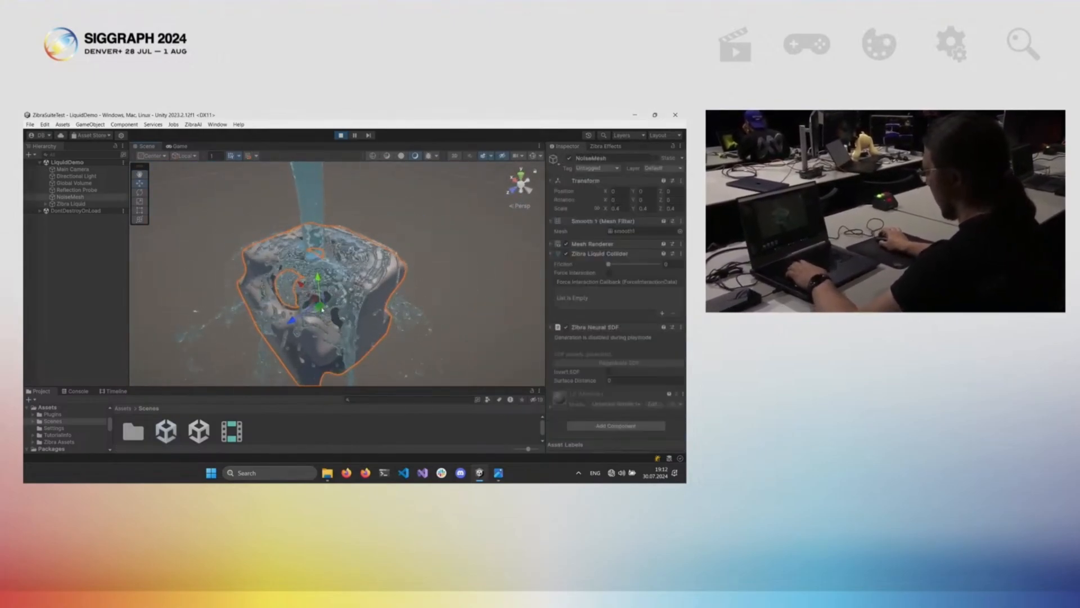
pyautogui.moveTo(279, 296); pyautogui.dragTo(345, 348)
# Frame NoiseMesh, enable its Mesh Renderer and move it along two axes in the liquid
pyautogui.press('f')
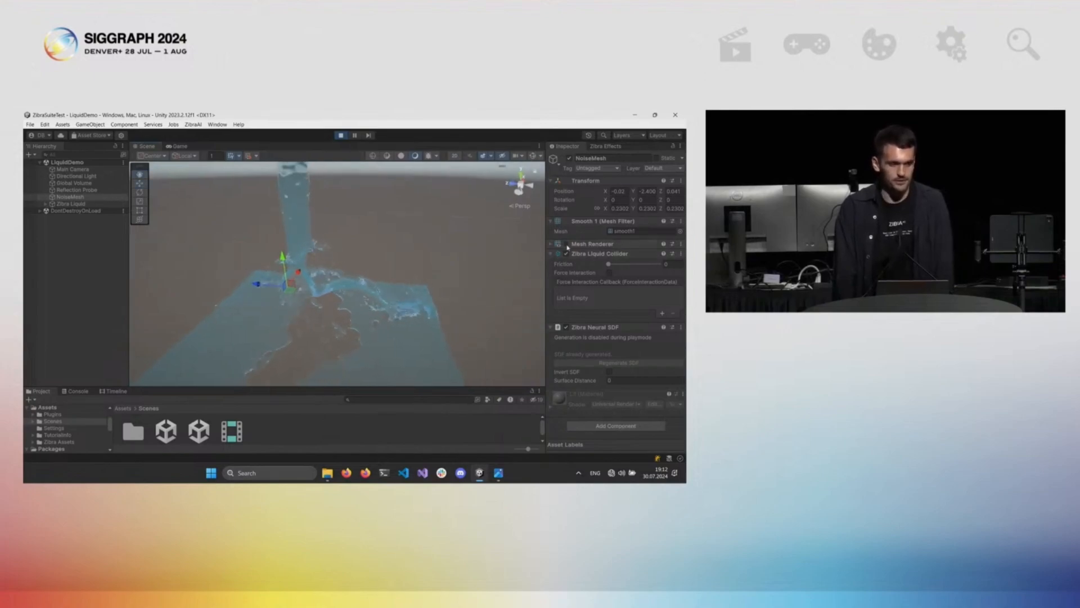
pyautogui.click(566, 244)
pyautogui.moveTo(305, 259); pyautogui.dragTo(334, 246)
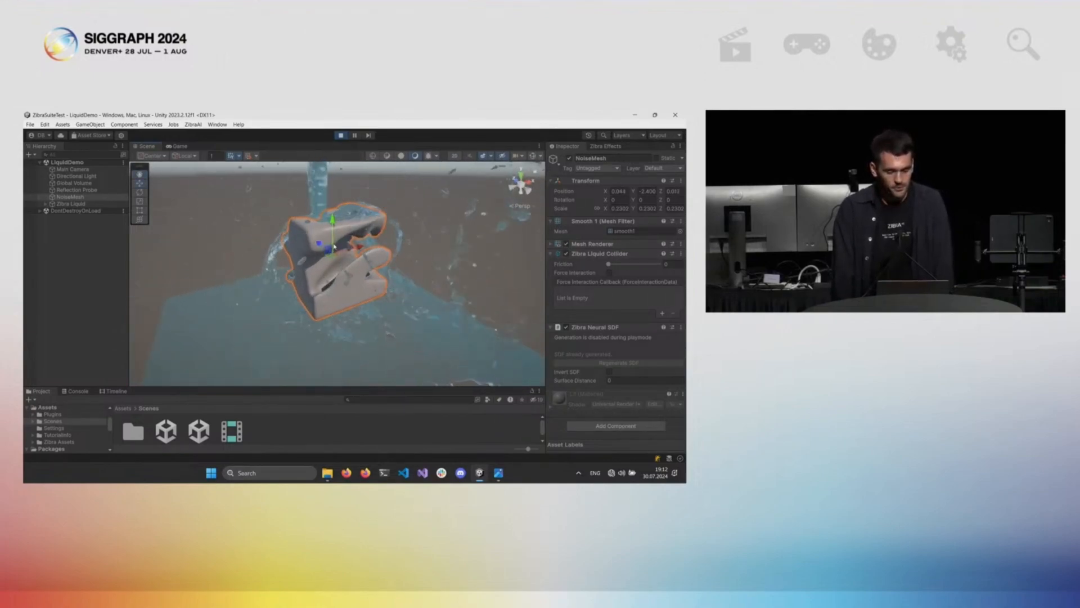
pyautogui.moveTo(333, 287); pyautogui.dragTo(355, 270)
# Inspect the splash from top-down and low side views, then switch to the ZibraVDB QR code image in Photos
pyautogui.moveTo(345, 263); pyautogui.dragTo(266, 299)
pyautogui.moveTo(337, 271); pyautogui.dragTo(472, 377)
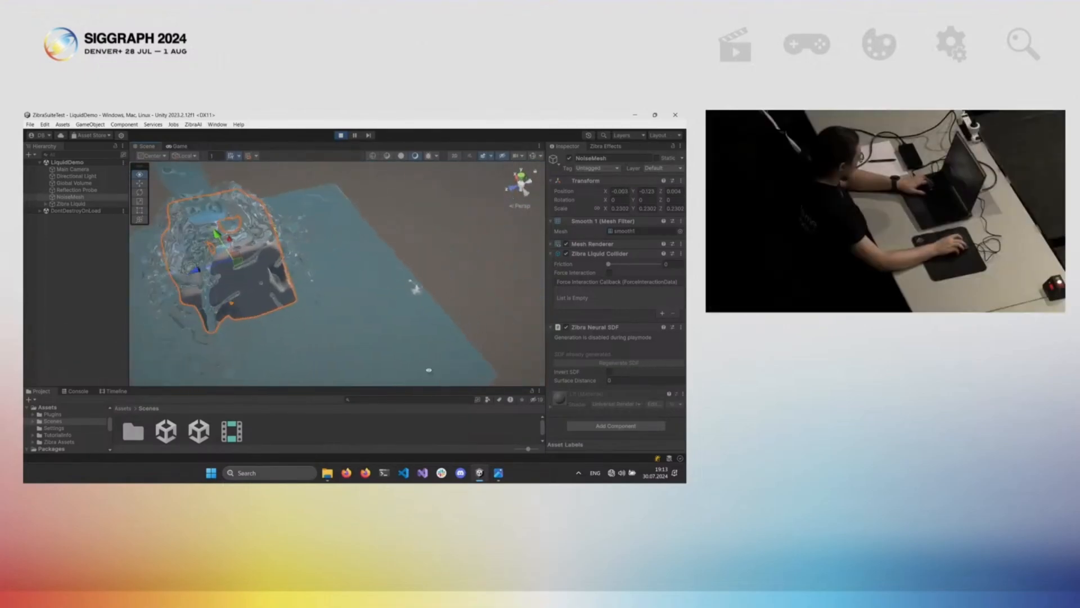
pyautogui.moveTo(474, 378)
pyautogui.mouseDown()
pyautogui.moveTo(75, 297)
pyautogui.moveTo(263, 310)
pyautogui.mouseUp()
pyautogui.click(499, 474)
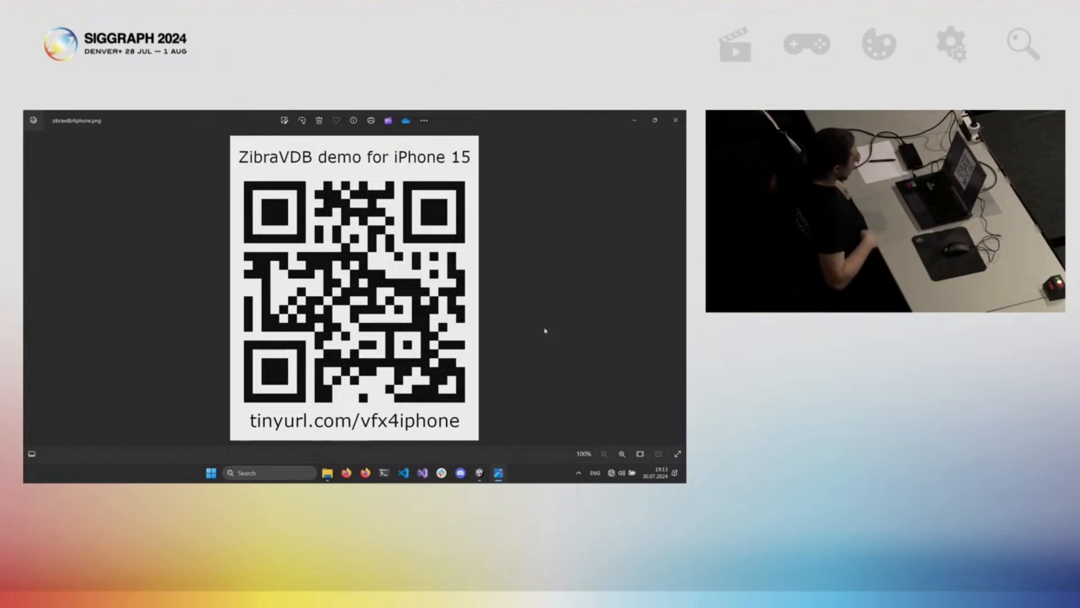